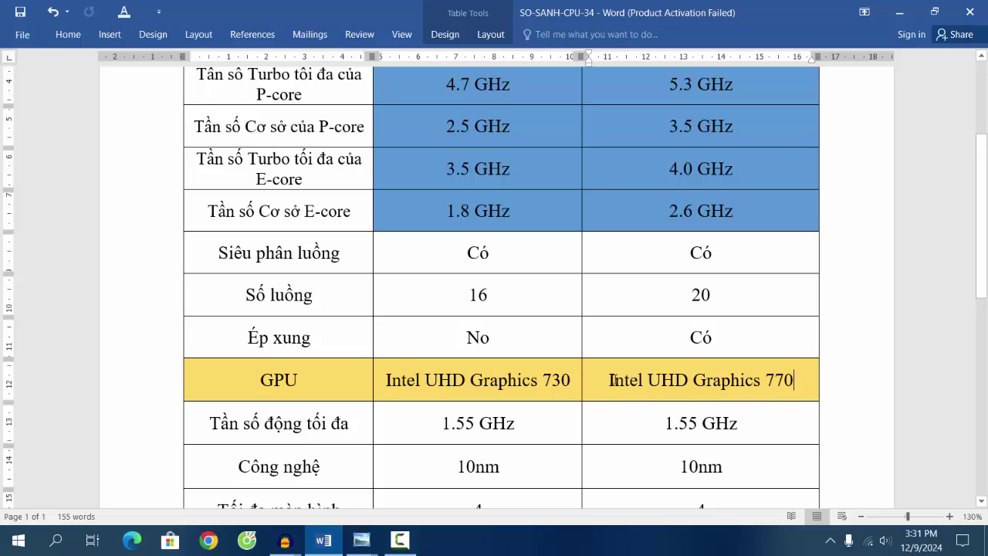
- Compare both CPUs' GPU models, maximum dynamic frequency, process technology and maximum display count by selecting those table entries
{"action": "left_click_drag", "start_coordinate": [608, 380], "coordinate": [806, 380]}
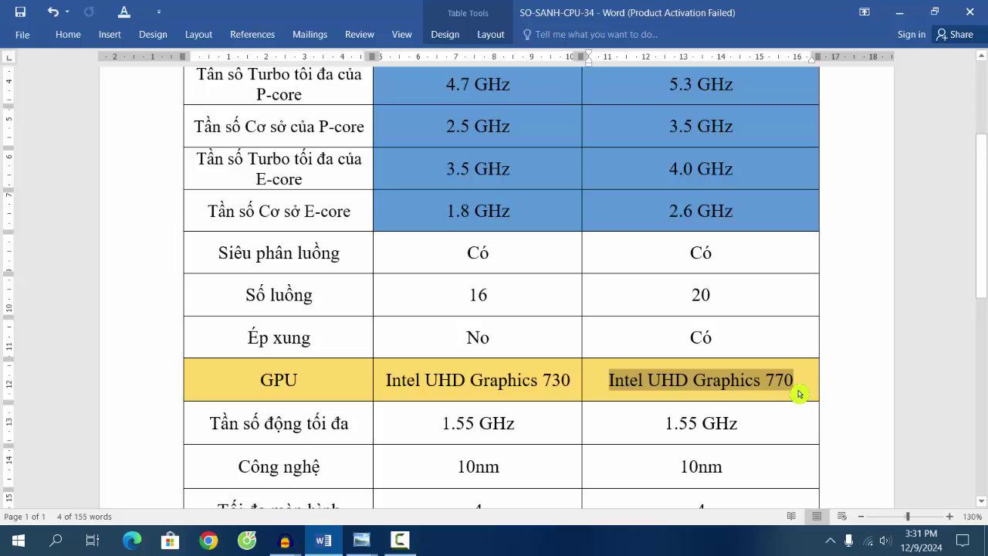
{"action": "scroll", "coordinate": [758, 397], "scroll_direction": "down", "scroll_amount": 3}
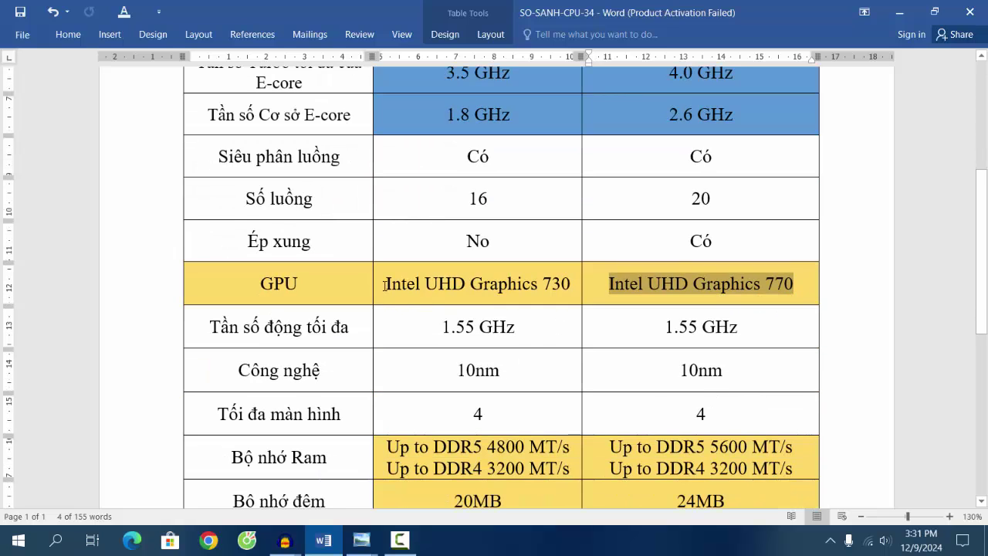
{"action": "left_click_drag", "start_coordinate": [384, 286], "coordinate": [571, 286]}
{"action": "left_click", "coordinate": [571, 285]}
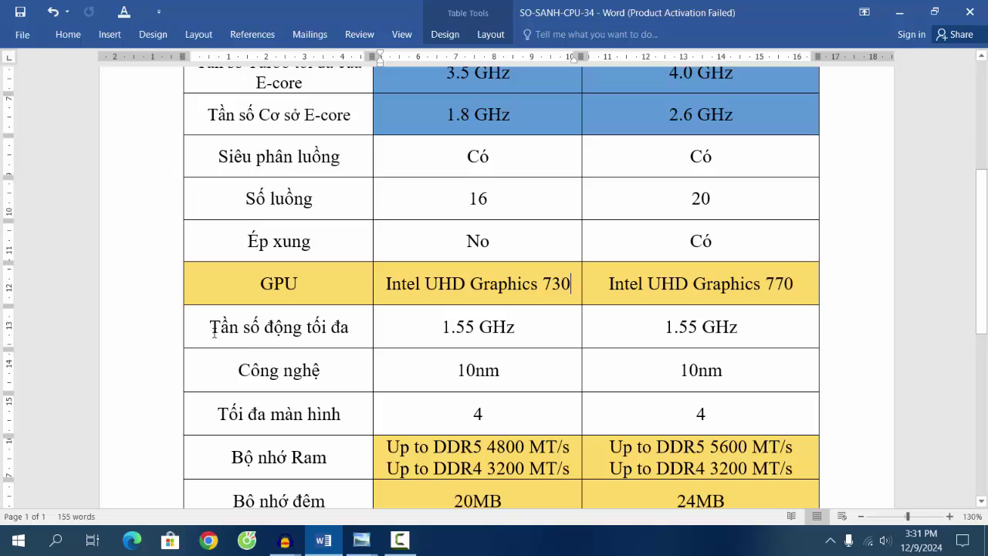
{"action": "left_click_drag", "start_coordinate": [210, 327], "coordinate": [349, 327]}
{"action": "left_click_drag", "start_coordinate": [425, 330], "coordinate": [666, 326]}
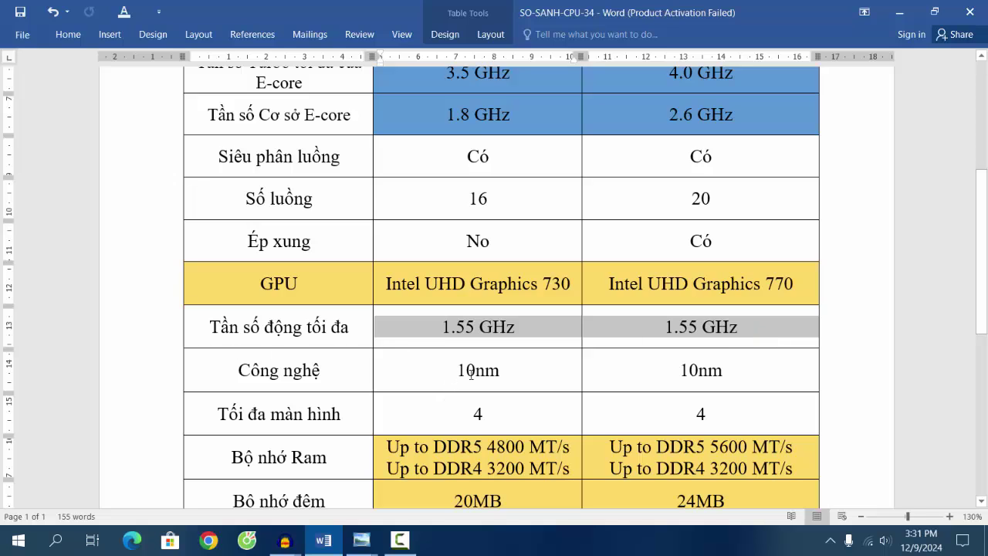
{"action": "left_click_drag", "start_coordinate": [471, 374], "coordinate": [701, 379]}
{"action": "scroll", "coordinate": [584, 348], "scroll_direction": "down", "scroll_amount": 2}
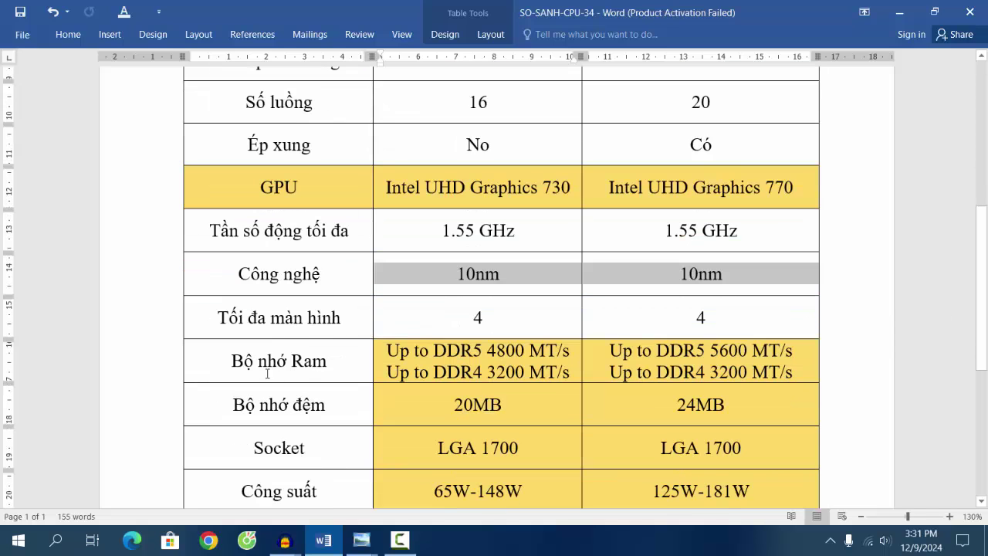
{"action": "left_click_drag", "start_coordinate": [587, 318], "coordinate": [522, 320]}
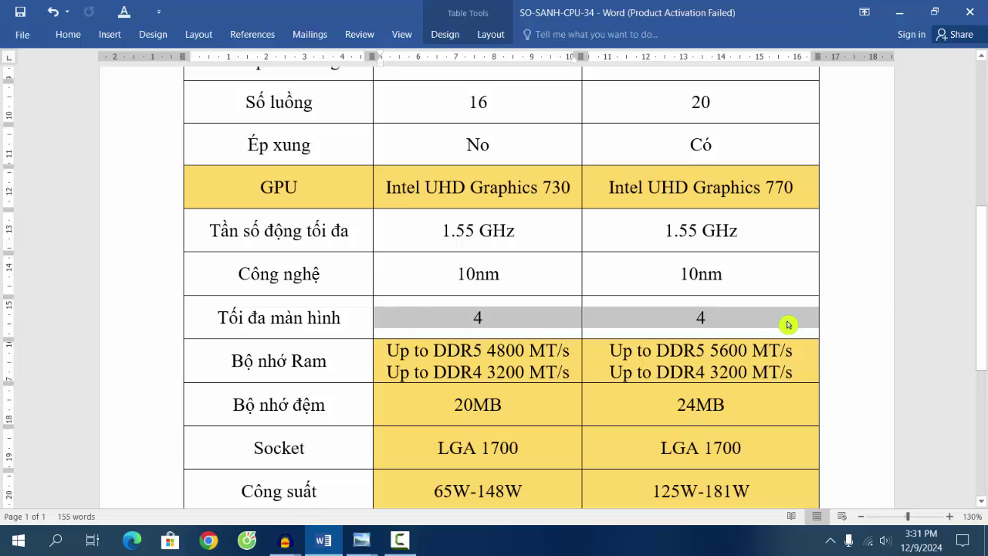
- Compare the supported RAM of both CPUs in the "Bộ nhớ Ram" row, selecting each DDR5 speed in turn
{"action": "scroll", "coordinate": [660, 404], "scroll_direction": "down", "scroll_amount": 2}
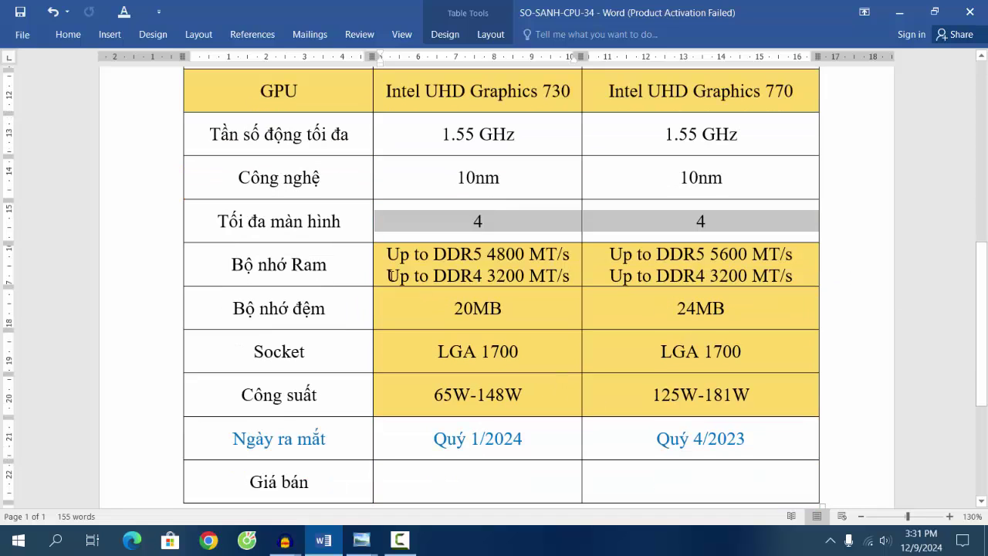
{"action": "left_click_drag", "start_coordinate": [391, 275], "coordinate": [764, 278]}
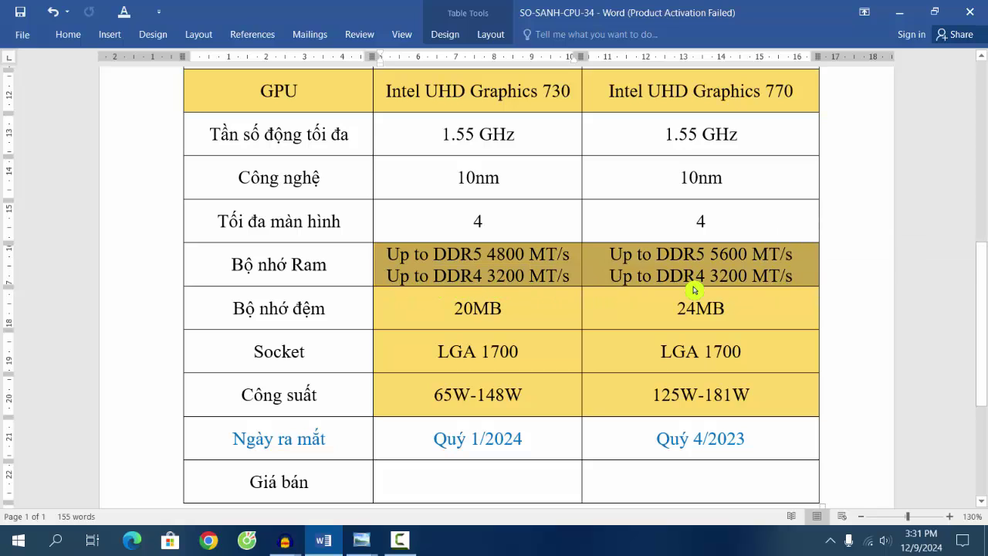
{"action": "left_click", "coordinate": [788, 259]}
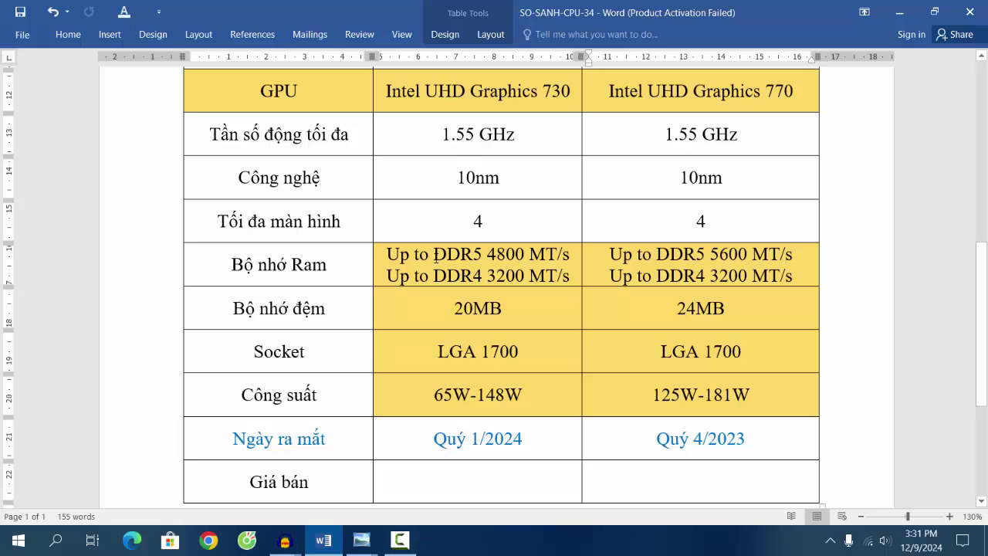
{"action": "left_click_drag", "start_coordinate": [435, 257], "coordinate": [529, 263]}
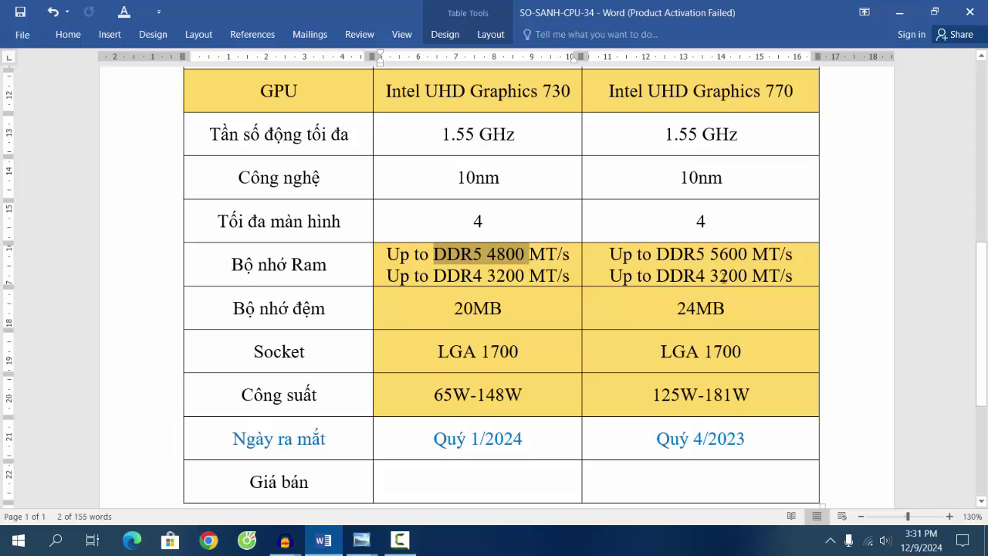
{"action": "left_click_drag", "start_coordinate": [657, 257], "coordinate": [753, 266]}
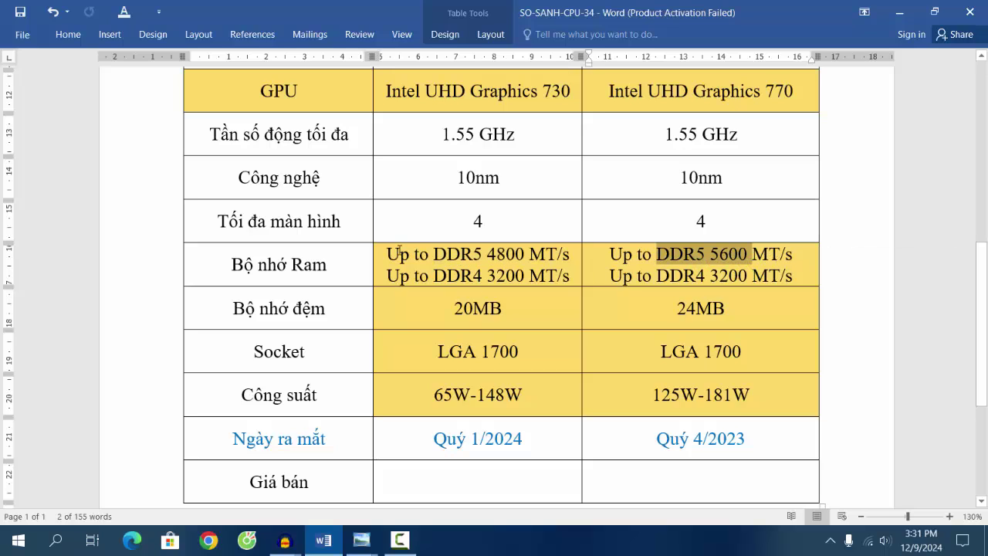
- Compare the cache sizes and sockets of both CPUs in the "Bộ nhớ đệm" and "Socket" rows
{"action": "scroll", "coordinate": [784, 340], "scroll_direction": "down", "scroll_amount": 5}
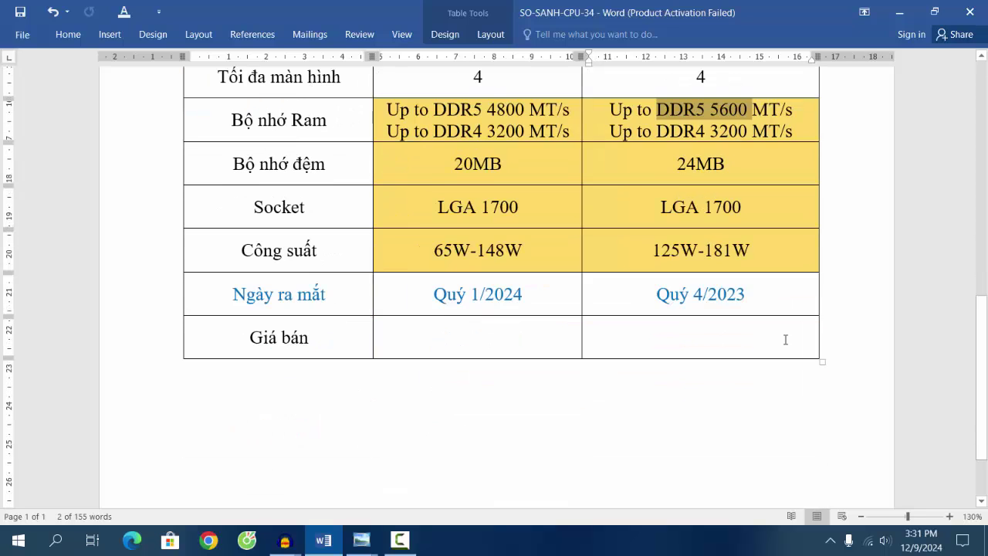
{"action": "scroll", "coordinate": [784, 340], "scroll_direction": "up", "scroll_amount": 3}
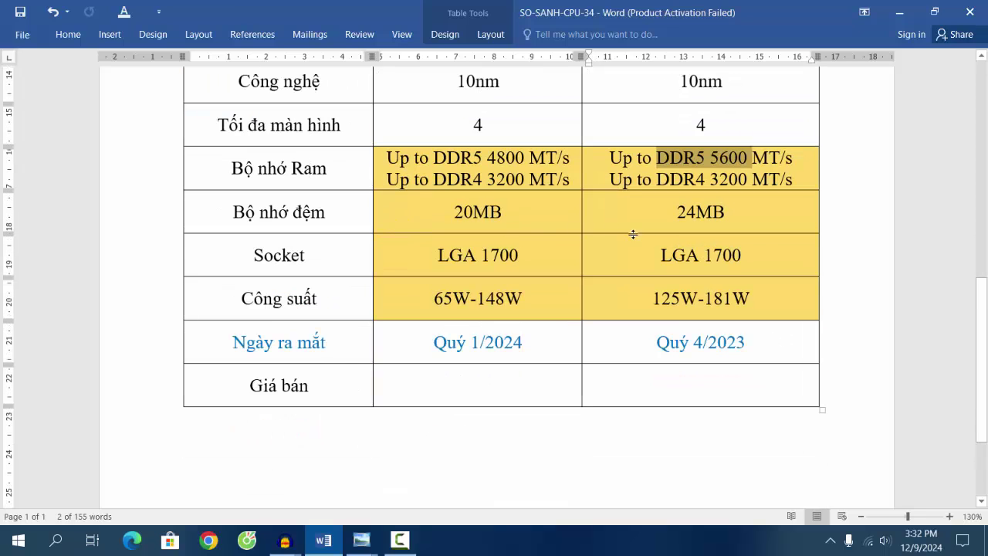
{"action": "left_click_drag", "start_coordinate": [452, 214], "coordinate": [511, 214]}
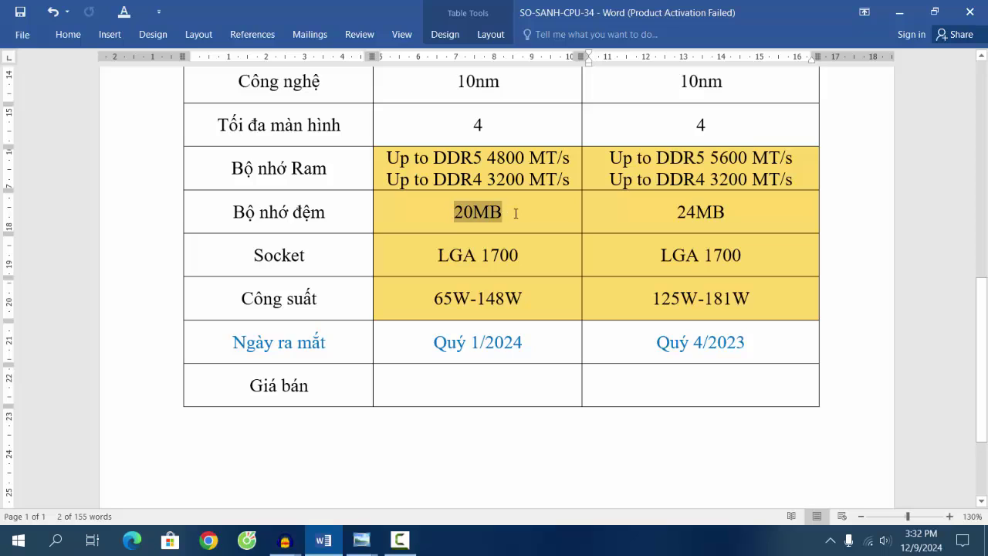
{"action": "left_click_drag", "start_coordinate": [668, 214], "coordinate": [738, 217]}
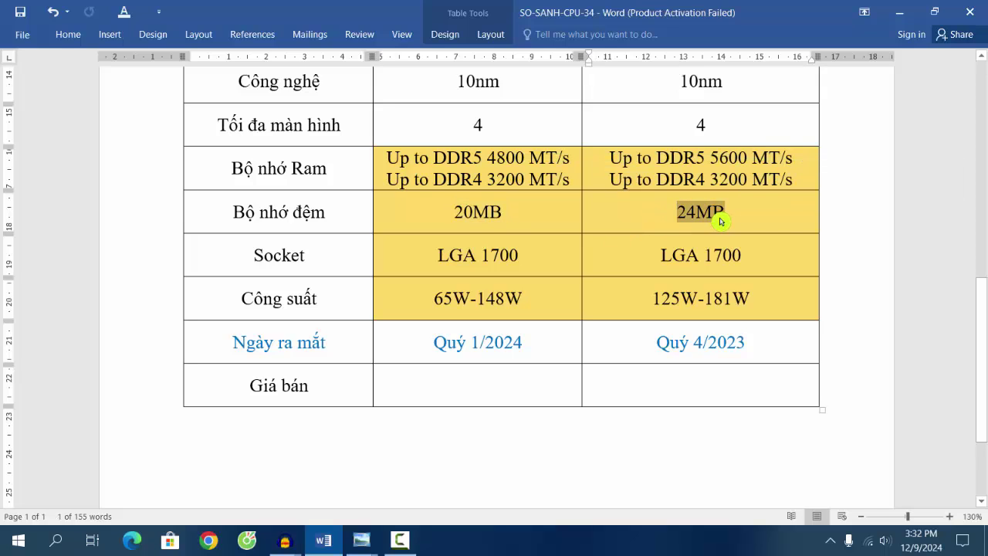
{"action": "left_click_drag", "start_coordinate": [432, 256], "coordinate": [749, 271]}
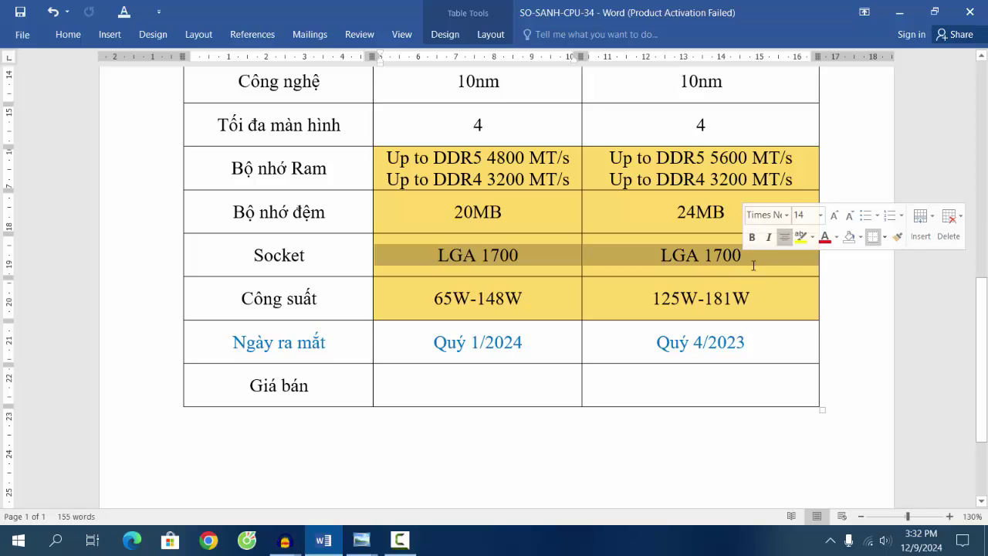
{"action": "left_click", "coordinate": [755, 267]}
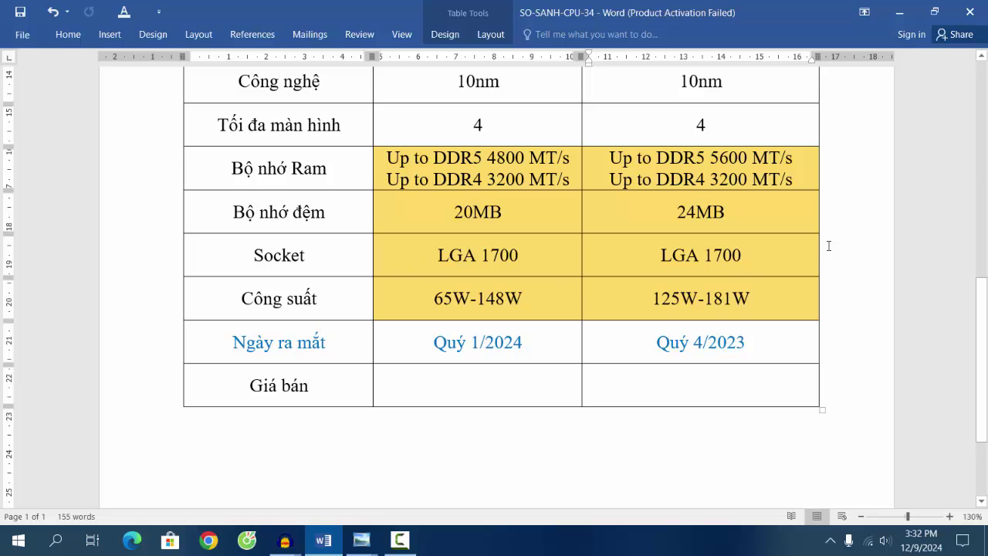
- Examine the "Công suất" power row, focusing on the power range of the CPU with UHD Graphics 730
{"action": "scroll", "coordinate": [633, 328], "scroll_direction": "down", "scroll_amount": 1}
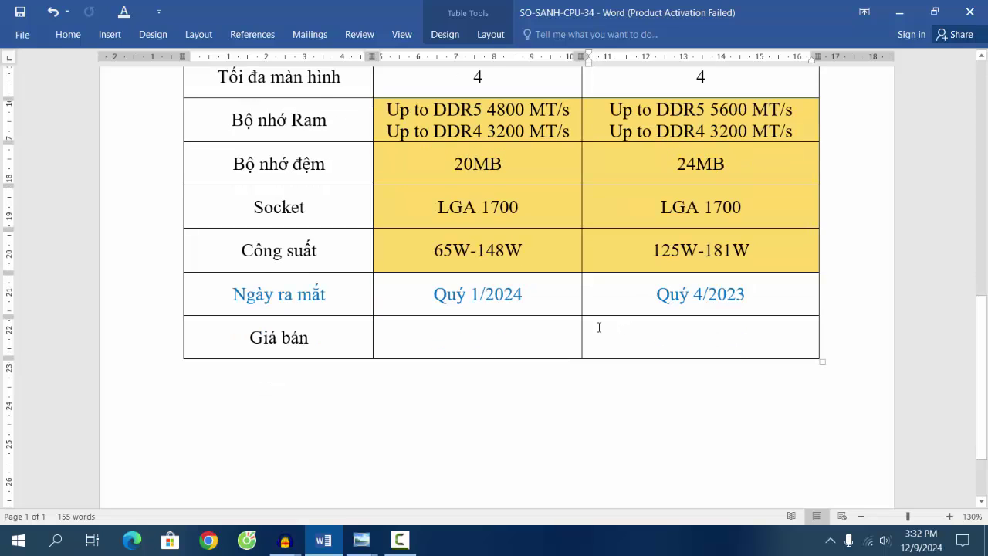
{"action": "left_click_drag", "start_coordinate": [224, 263], "coordinate": [756, 260]}
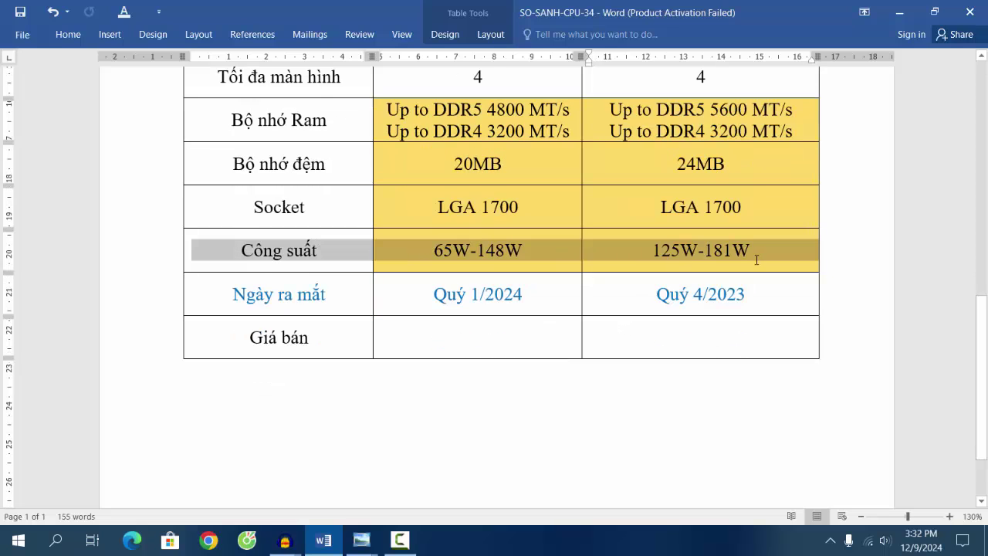
{"action": "left_click", "coordinate": [540, 256]}
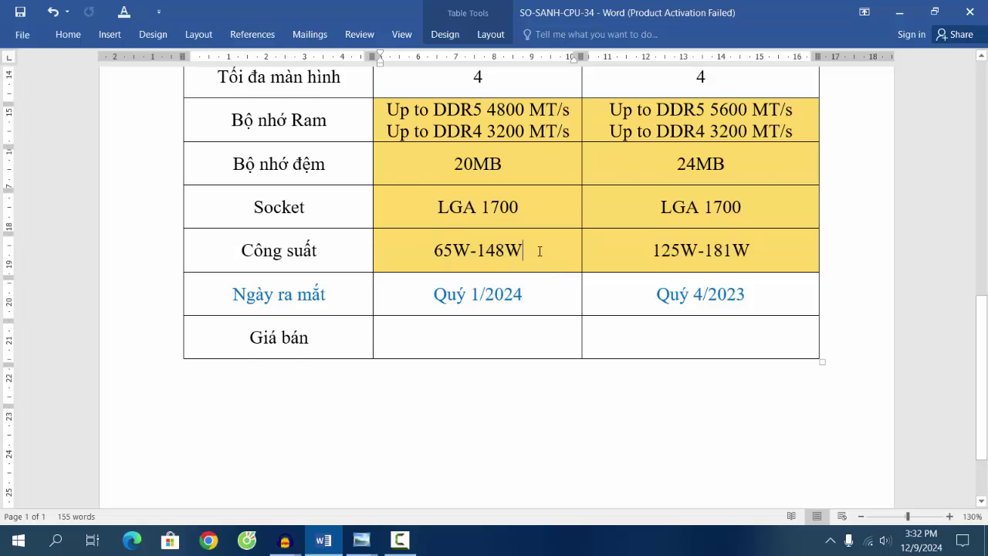
{"action": "scroll", "coordinate": [452, 304], "scroll_direction": "up", "scroll_amount": 1}
{"action": "left_click_drag", "start_coordinate": [450, 300], "coordinate": [473, 299]}
{"action": "left_click", "coordinate": [531, 304]}
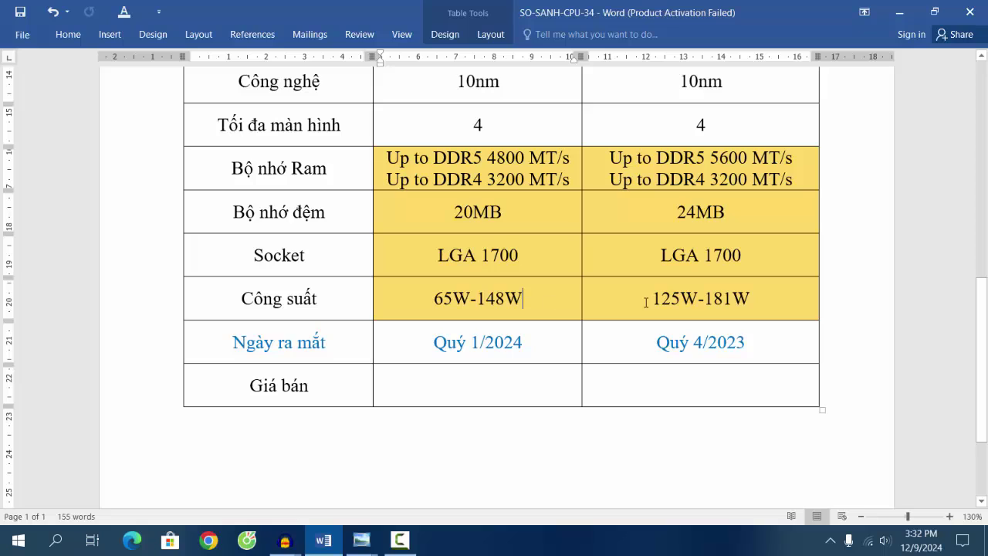
- Examine the base and maximum power of the CPU with UHD Graphics 770, selecting each value and the whole range
{"action": "left_click_drag", "start_coordinate": [655, 301], "coordinate": [747, 309]}
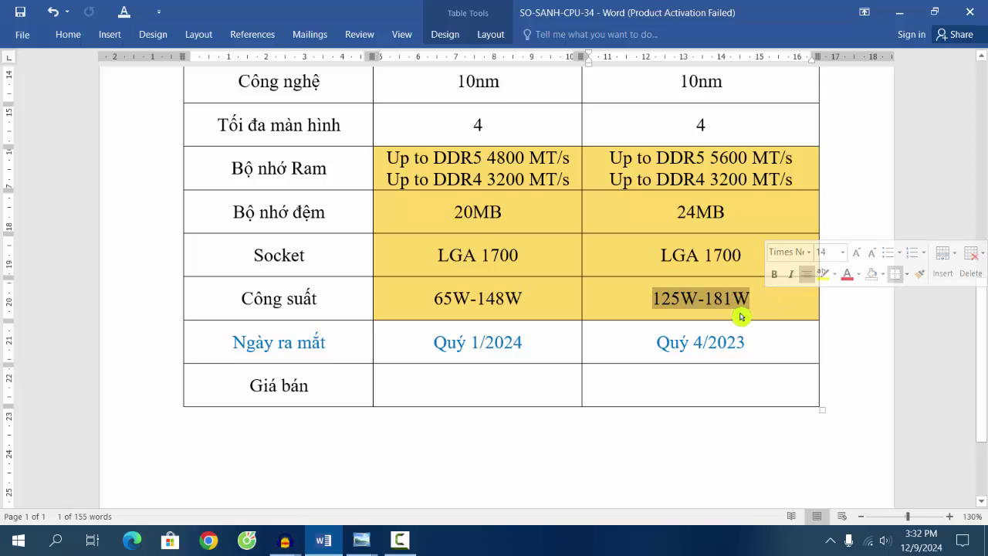
{"action": "left_click", "coordinate": [690, 305]}
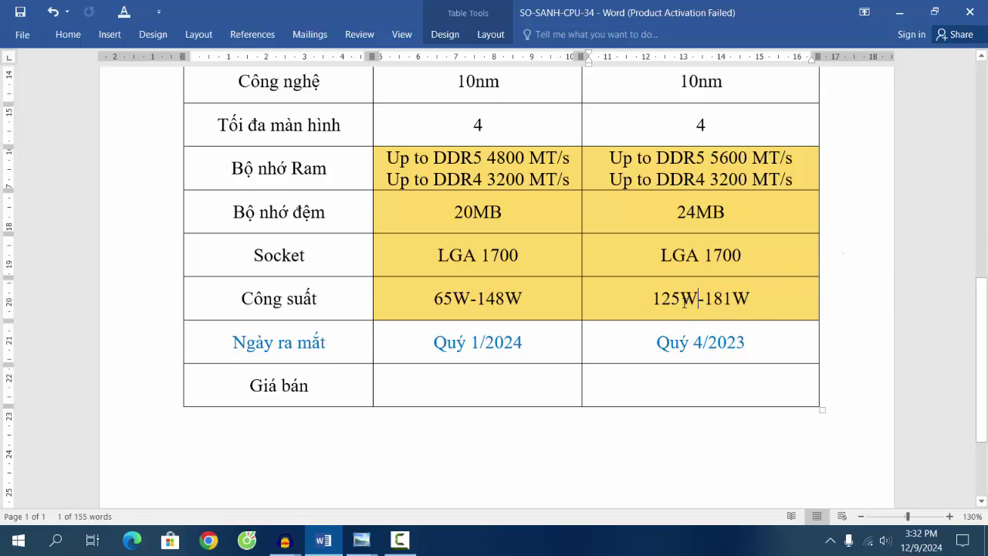
{"action": "left_click_drag", "start_coordinate": [654, 300], "coordinate": [698, 307]}
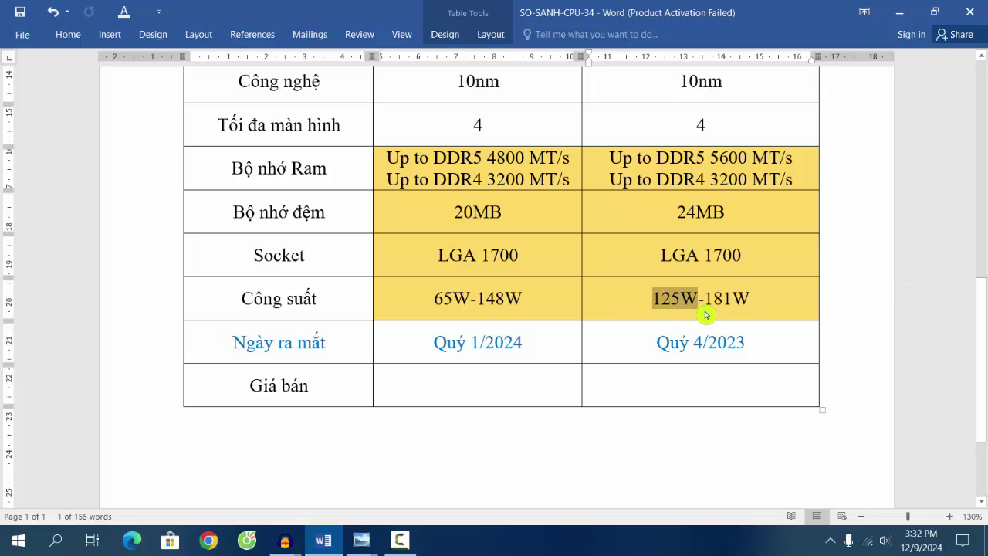
{"action": "left_click_drag", "start_coordinate": [707, 302], "coordinate": [752, 302]}
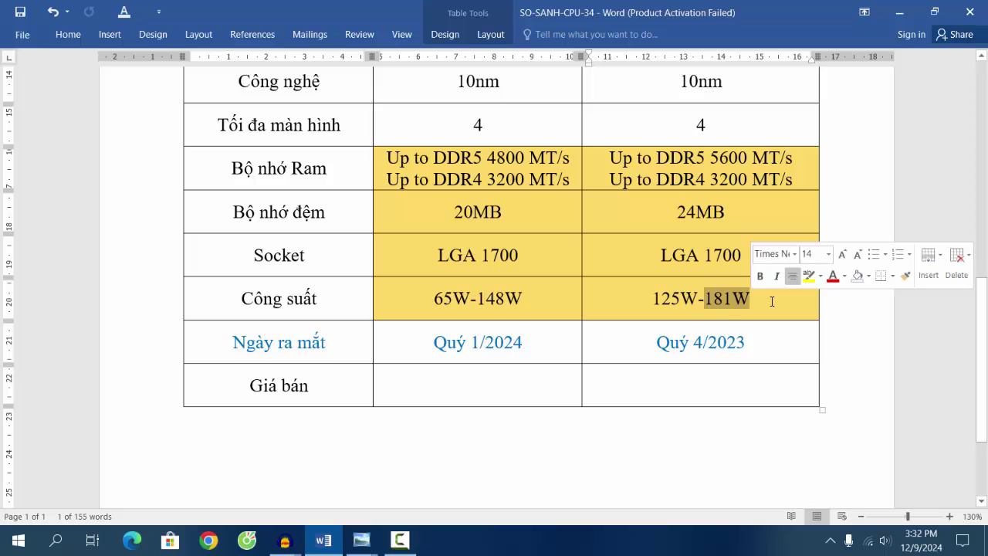
{"action": "left_click", "coordinate": [772, 301]}
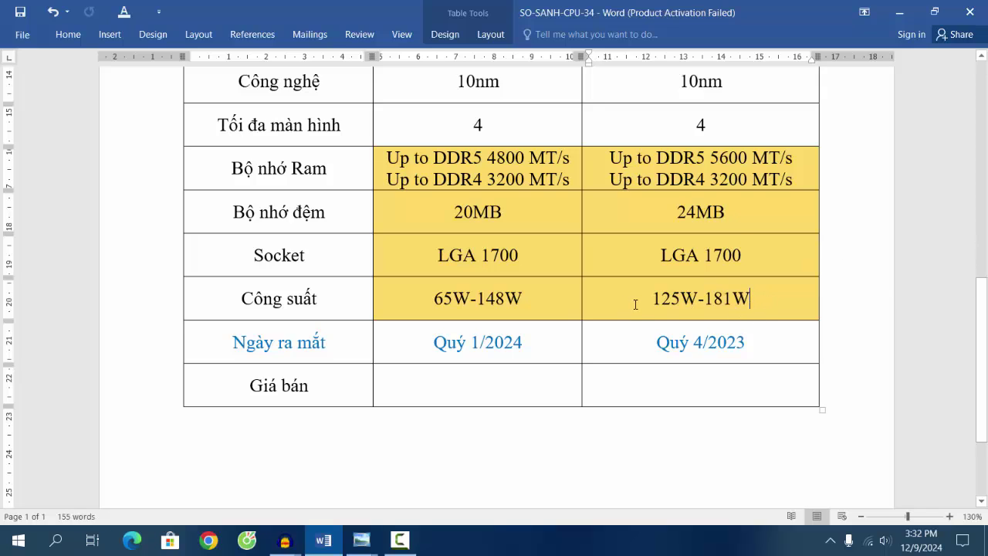
{"action": "left_click_drag", "start_coordinate": [635, 304], "coordinate": [754, 302]}
{"action": "left_click", "coordinate": [759, 309]}
{"action": "left_click_drag", "start_coordinate": [640, 303], "coordinate": [754, 302]}
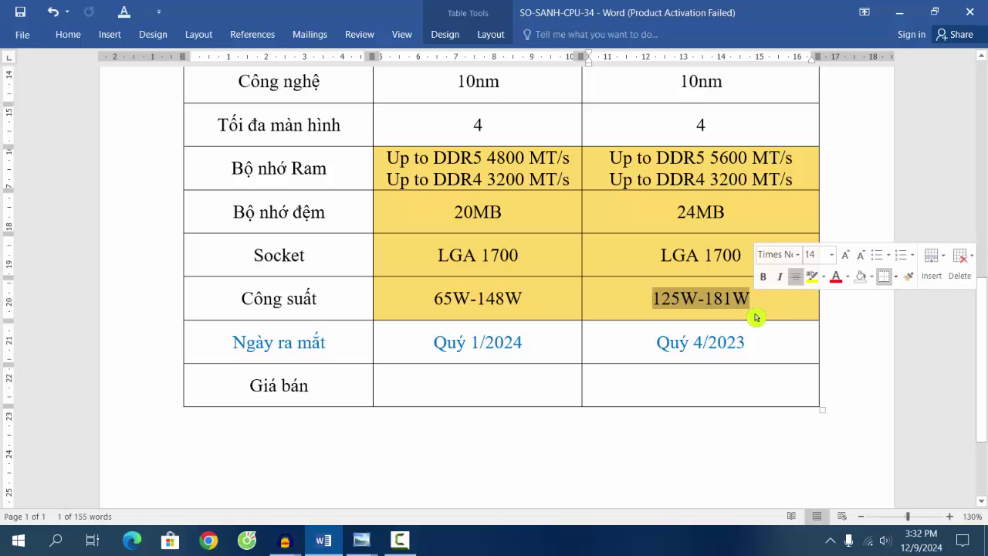
{"action": "left_click", "coordinate": [756, 314]}
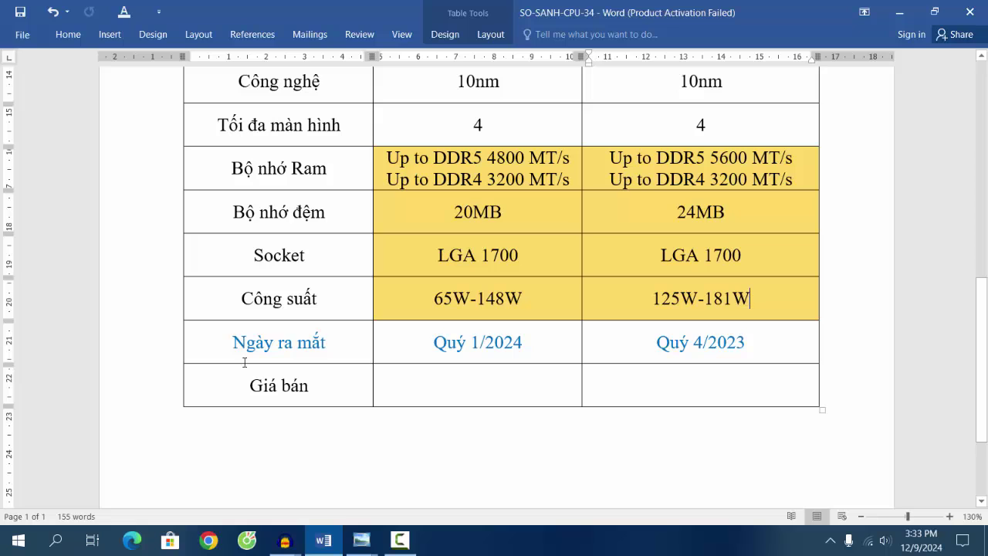
- Open Calculator and subtract 148 from 181 to get the difference in maximum power between the two CPUs
{"action": "left_click", "coordinate": [17, 542]}
{"action": "left_click", "coordinate": [77, 163]}
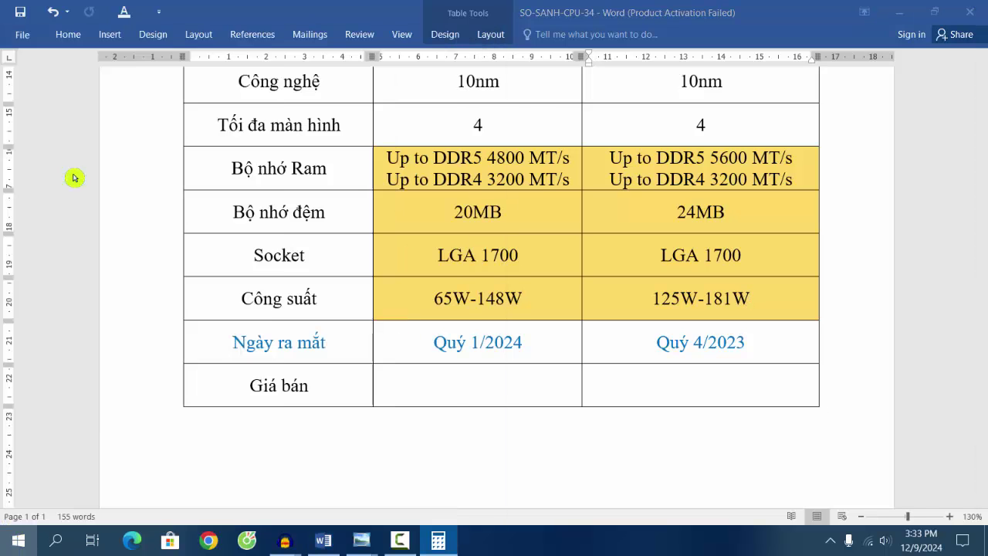
{"action": "left_click", "coordinate": [68, 370]}
{"action": "left_click", "coordinate": [119, 289]}
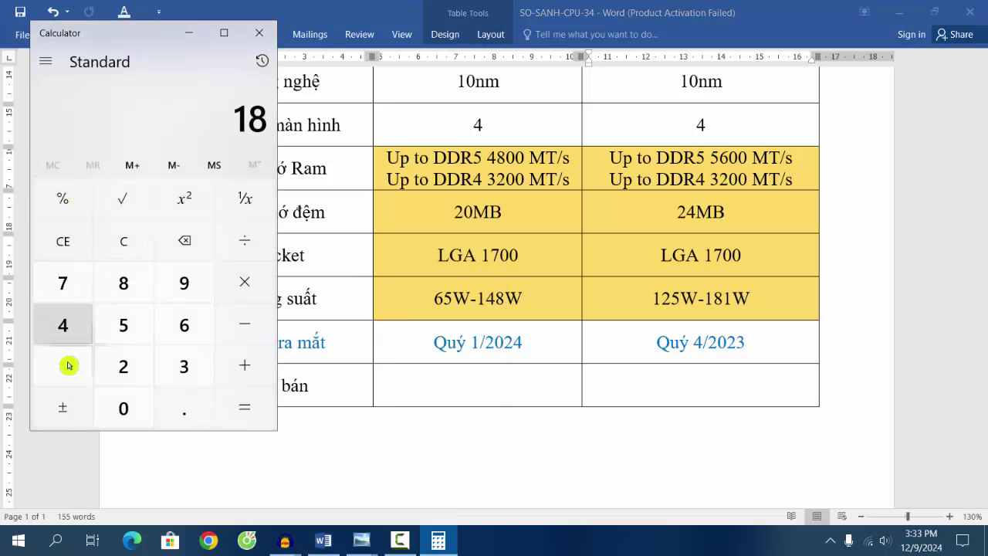
{"action": "left_click", "coordinate": [66, 367]}
{"action": "left_click", "coordinate": [254, 333]}
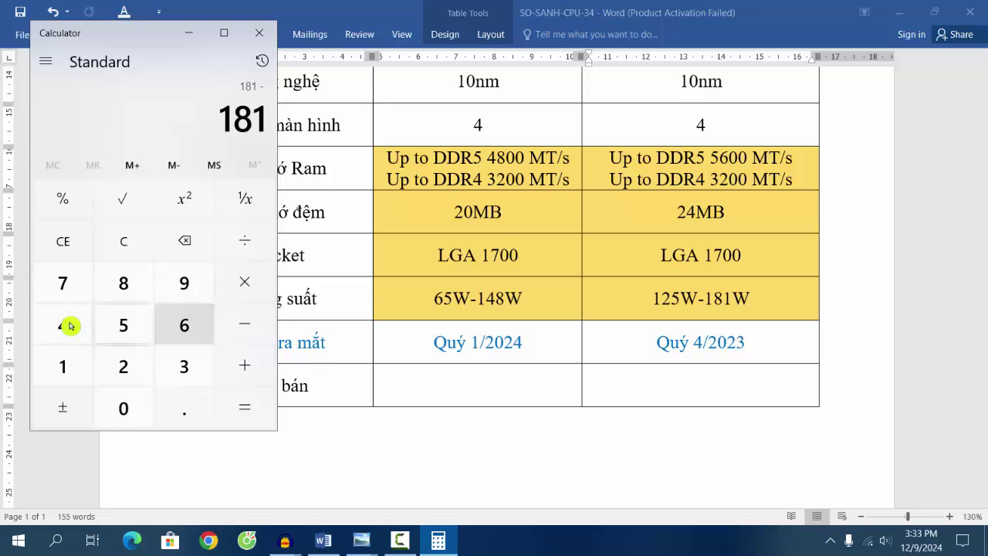
{"action": "left_click", "coordinate": [67, 368]}
{"action": "left_click", "coordinate": [64, 326]}
{"action": "left_click", "coordinate": [123, 284]}
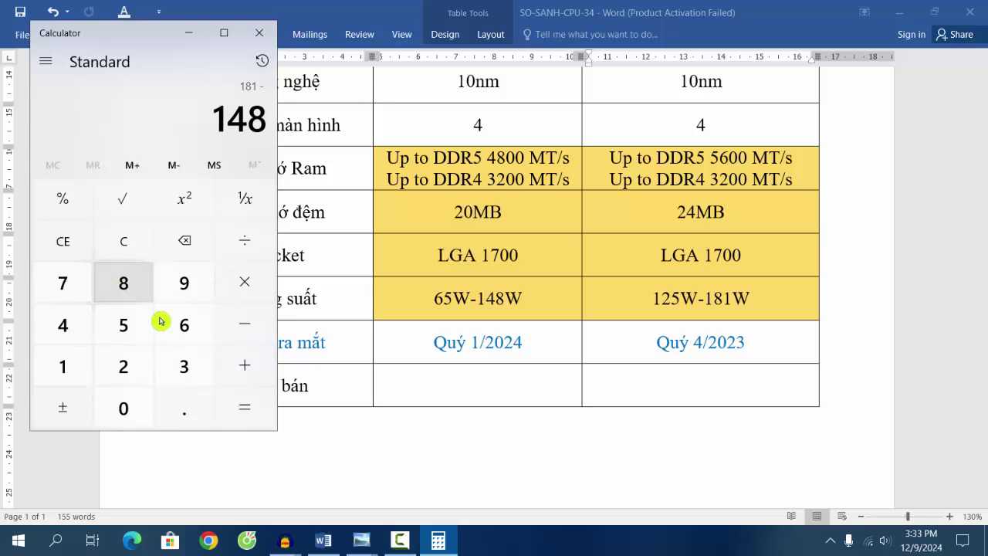
{"action": "left_click", "coordinate": [255, 421]}
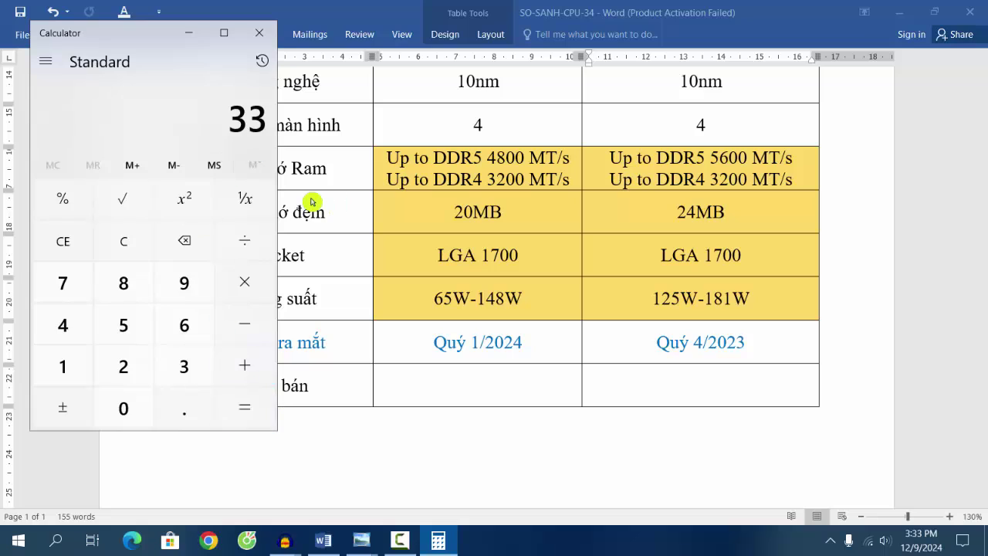
- Switch back to the Word document and place the cursor after "Quý 1/2024" in the "Ngày ra mắt" row
{"action": "left_click", "coordinate": [546, 351]}
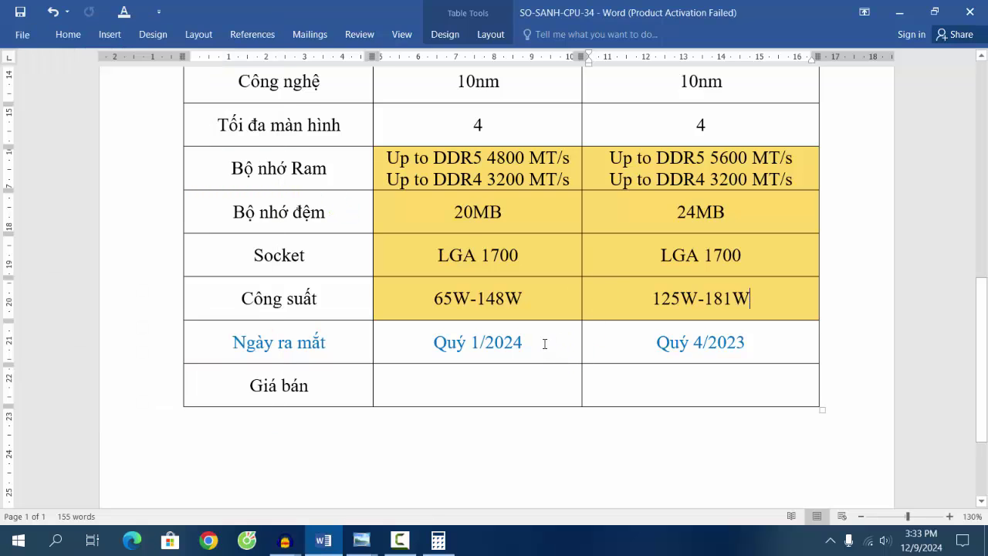
{"action": "left_click", "coordinate": [544, 344]}
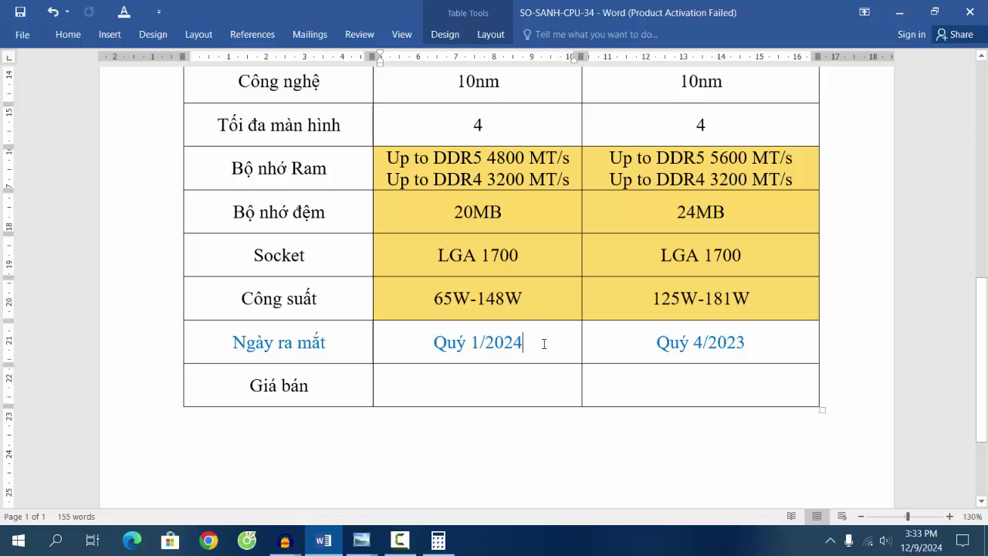
- Review the 14600K power range in the "Công suất" row, along with the graphics, memory and launch rows around it
{"action": "left_click", "coordinate": [769, 304]}
{"action": "left_click", "coordinate": [592, 303]}
{"action": "left_click", "coordinate": [767, 298]}
{"action": "scroll", "coordinate": [755, 300], "scroll_direction": "up", "scroll_amount": 8}
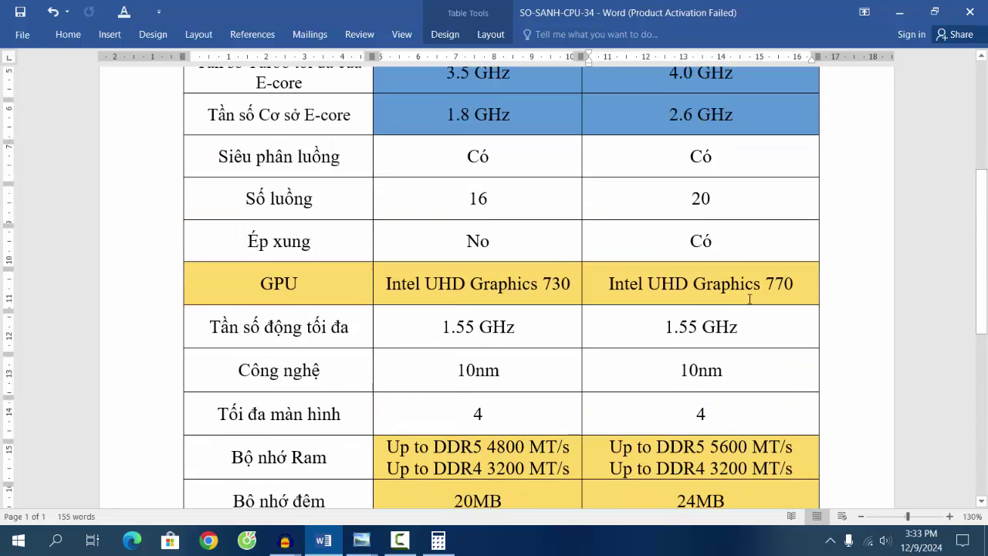
{"action": "scroll", "coordinate": [746, 298], "scroll_direction": "down", "scroll_amount": 10}
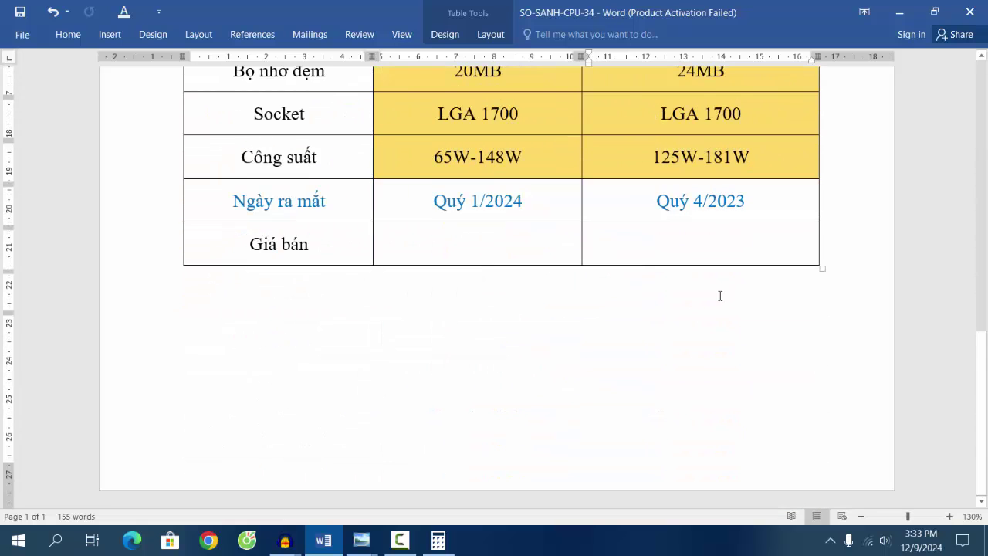
{"action": "scroll", "coordinate": [719, 296], "scroll_direction": "up", "scroll_amount": 5}
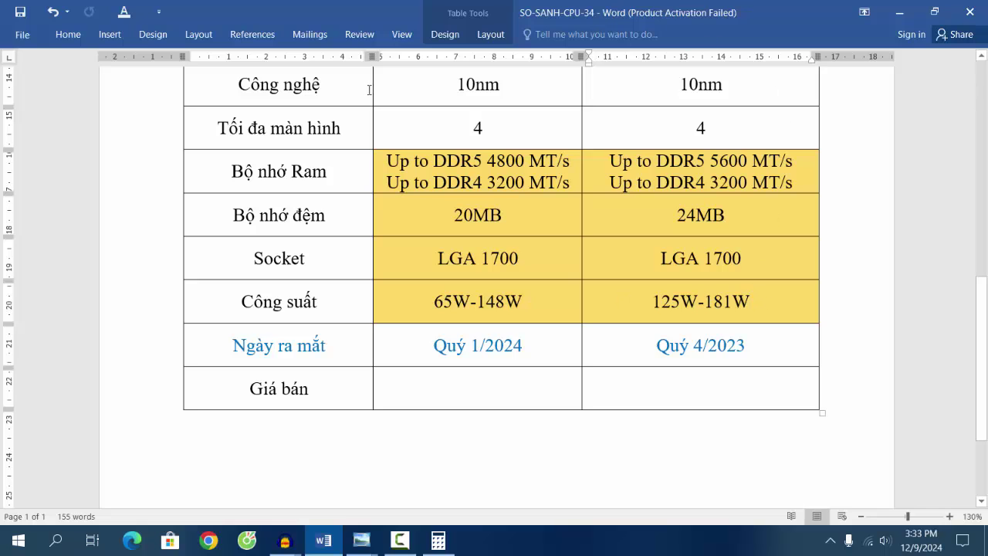
- Examine the "CPU i5 – 14600K" heading and the four P-core and E-core frequency rows, selecting the heading and those rows in turn
{"action": "scroll", "coordinate": [754, 309], "scroll_direction": "up", "scroll_amount": 10}
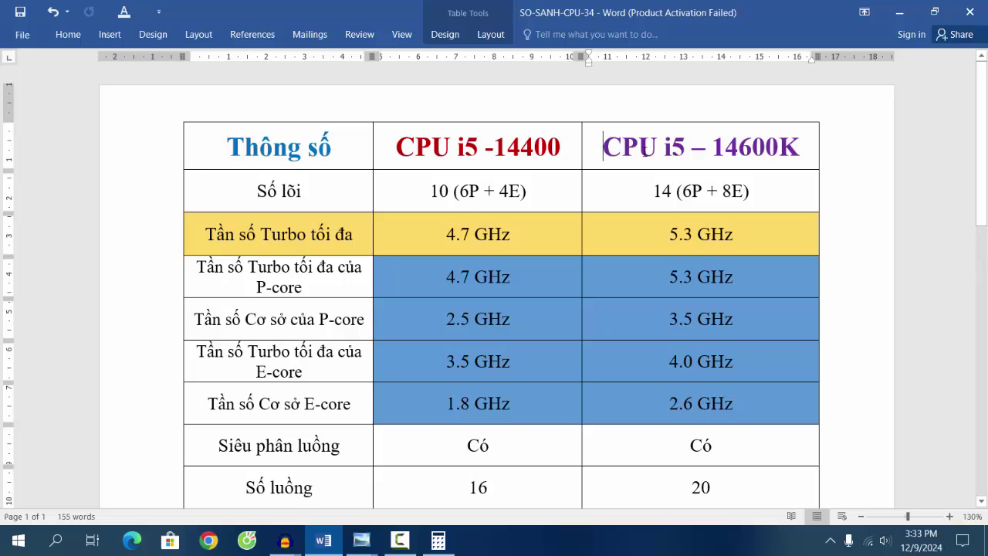
{"action": "left_click_drag", "start_coordinate": [600, 147], "coordinate": [800, 151]}
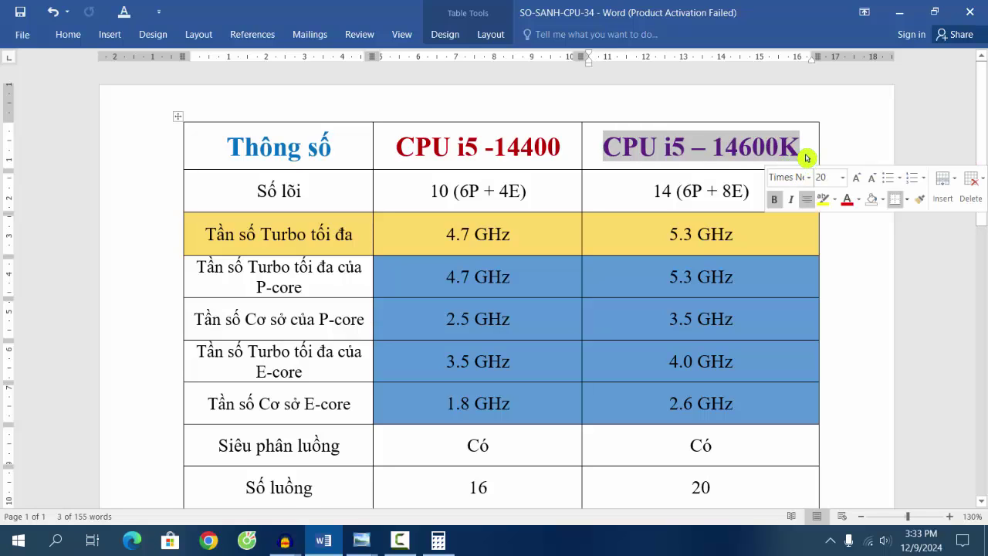
{"action": "left_click", "coordinate": [806, 156]}
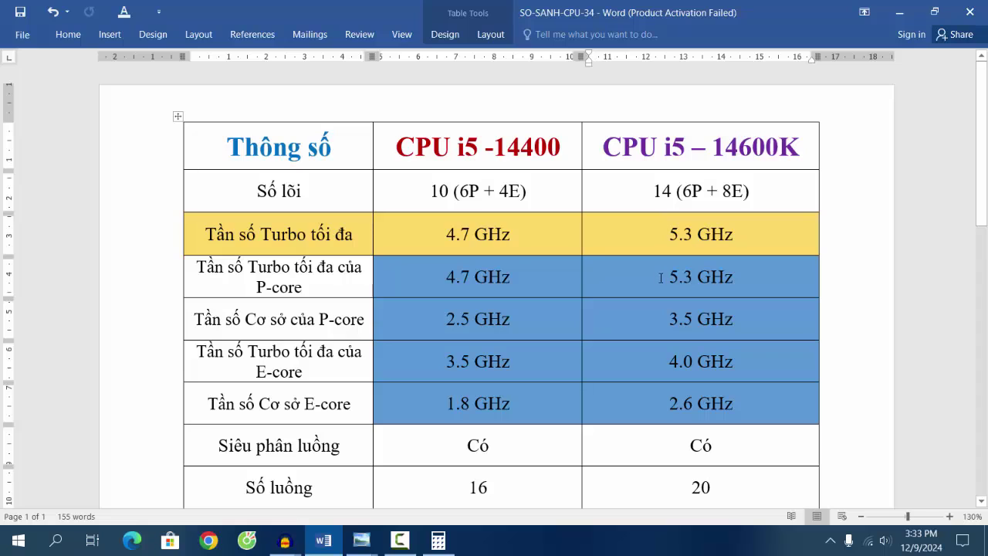
{"action": "left_click_drag", "start_coordinate": [203, 271], "coordinate": [655, 275]}
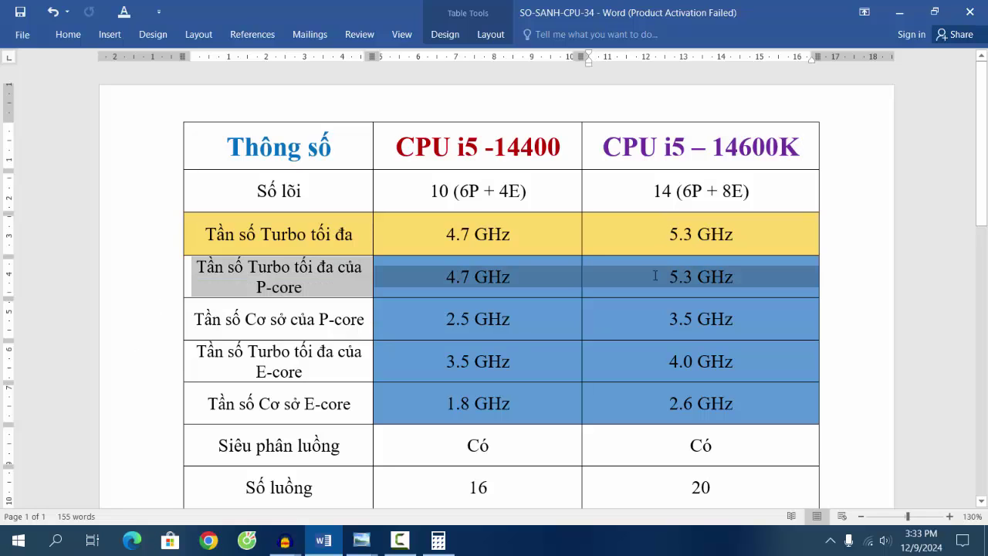
{"action": "left_click_drag", "start_coordinate": [741, 295], "coordinate": [722, 402]}
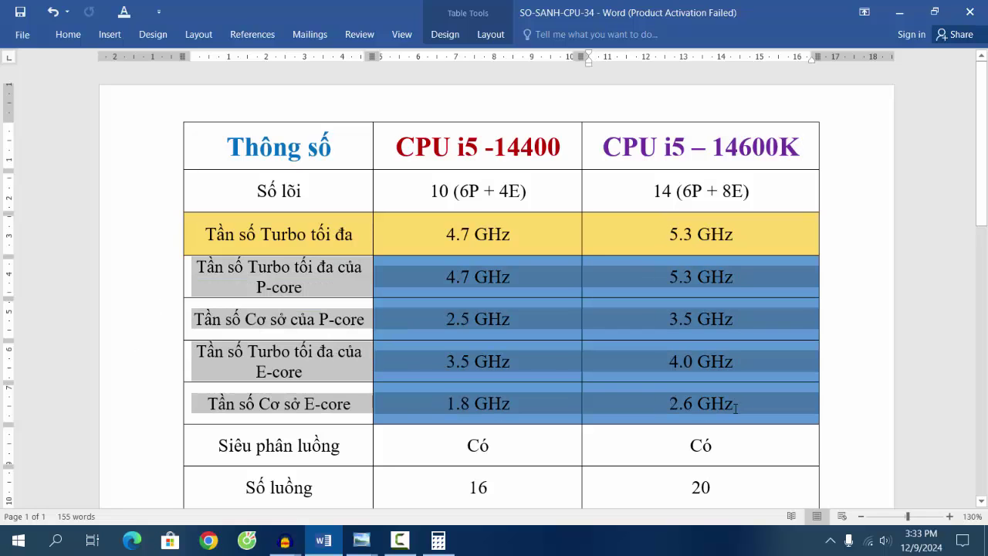
{"action": "left_click", "coordinate": [736, 239]}
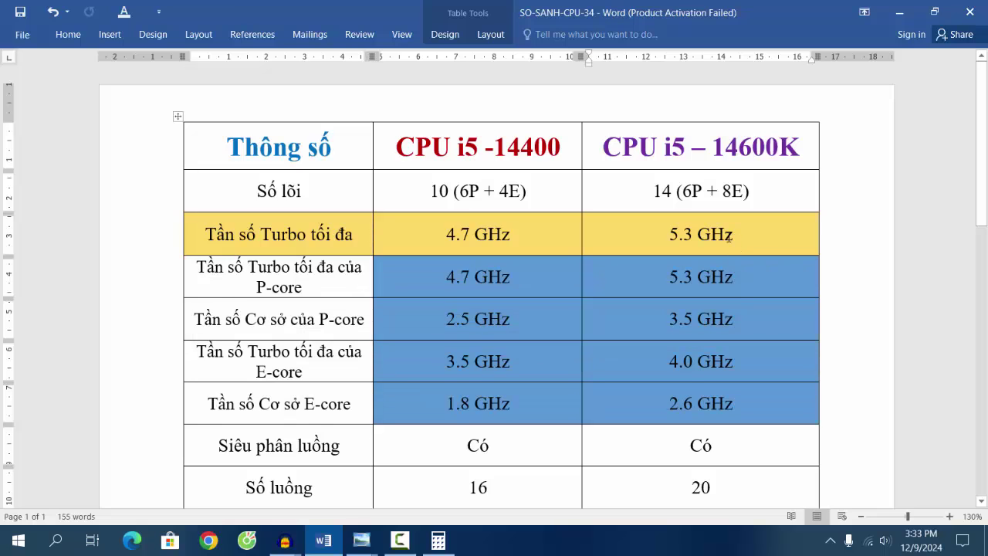
- Switch to Windows Photo Viewer and look at the cpu-i5 picture of the processor box up close and at full size
{"action": "left_click", "coordinate": [328, 541]}
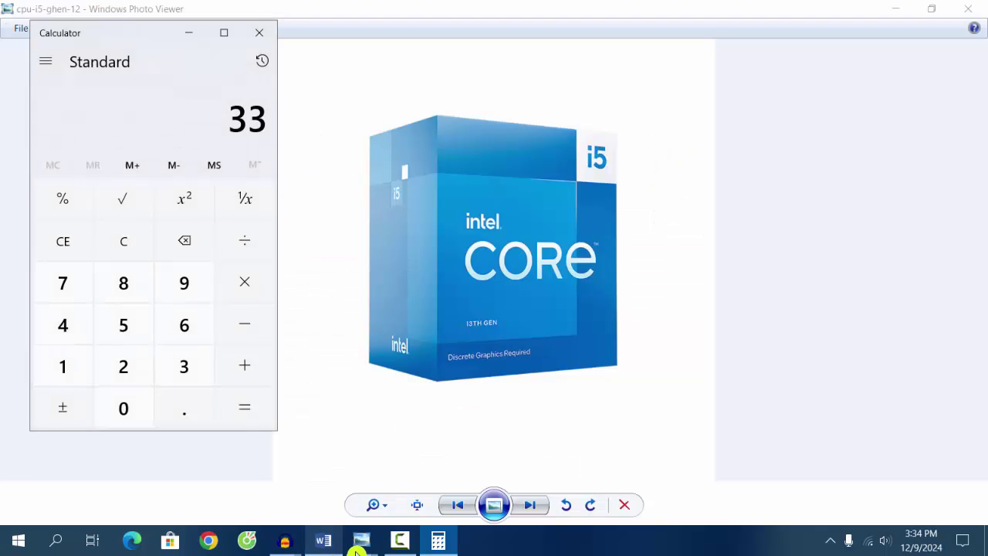
{"action": "mouse_move", "coordinate": [341, 549]}
{"action": "left_click", "coordinate": [112, 481]}
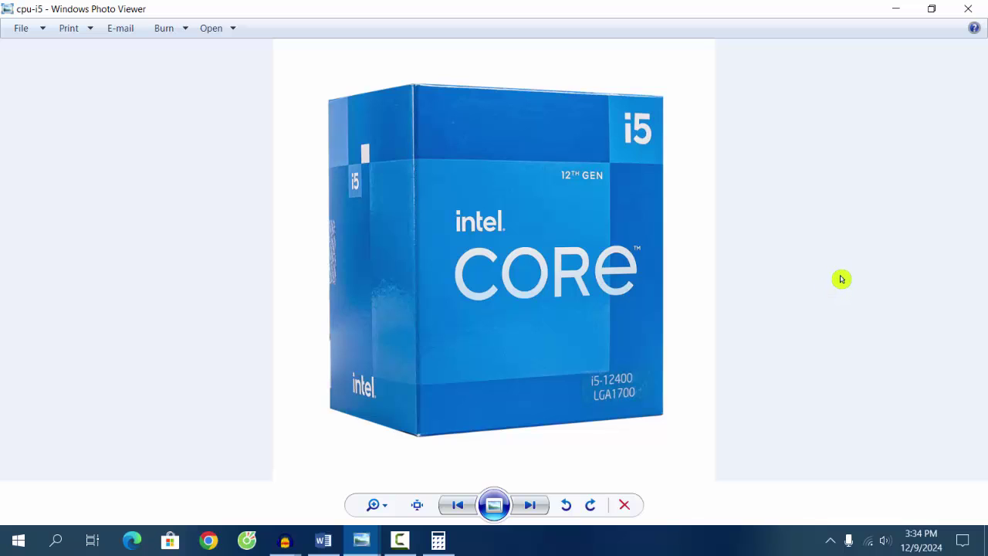
{"action": "scroll", "coordinate": [819, 262], "scroll_direction": "up", "scroll_amount": 2}
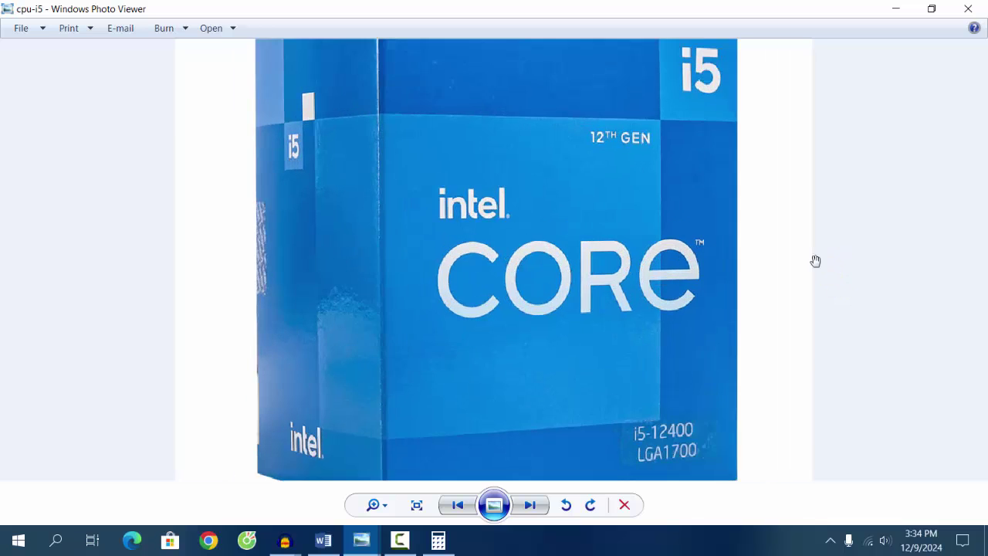
{"action": "scroll", "coordinate": [815, 261], "scroll_direction": "down", "scroll_amount": 1}
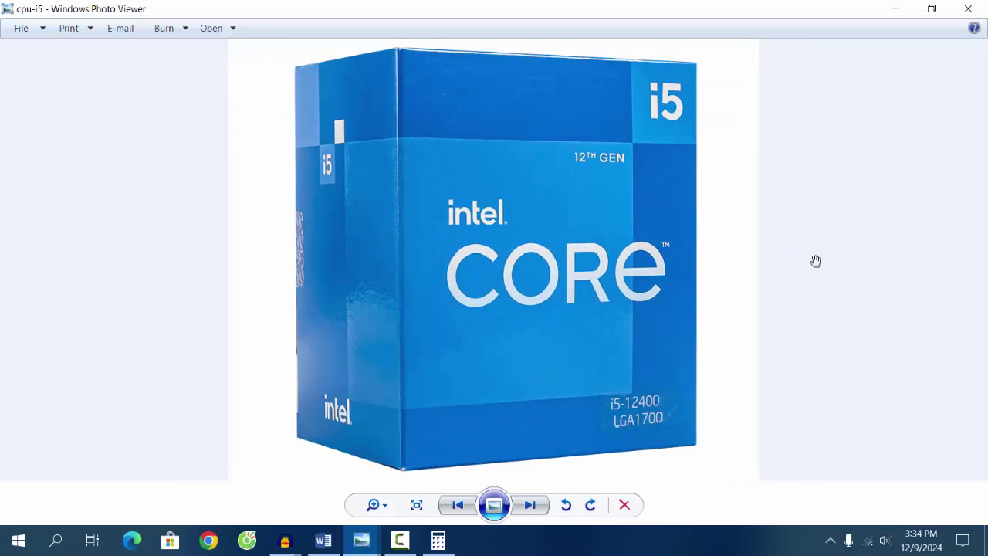
{"action": "scroll", "coordinate": [811, 262], "scroll_direction": "down", "scroll_amount": 1}
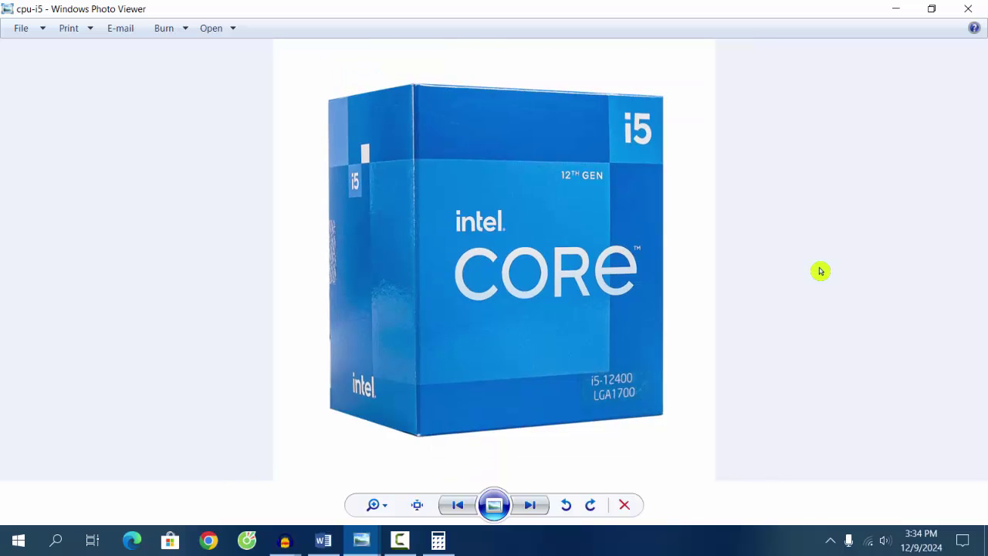
- Return to the Word document and examine the "CPU i5 – 14600K" heading and both CPUs' launch quarters in the "Ngày ra mắt" row
{"action": "left_click", "coordinate": [323, 540]}
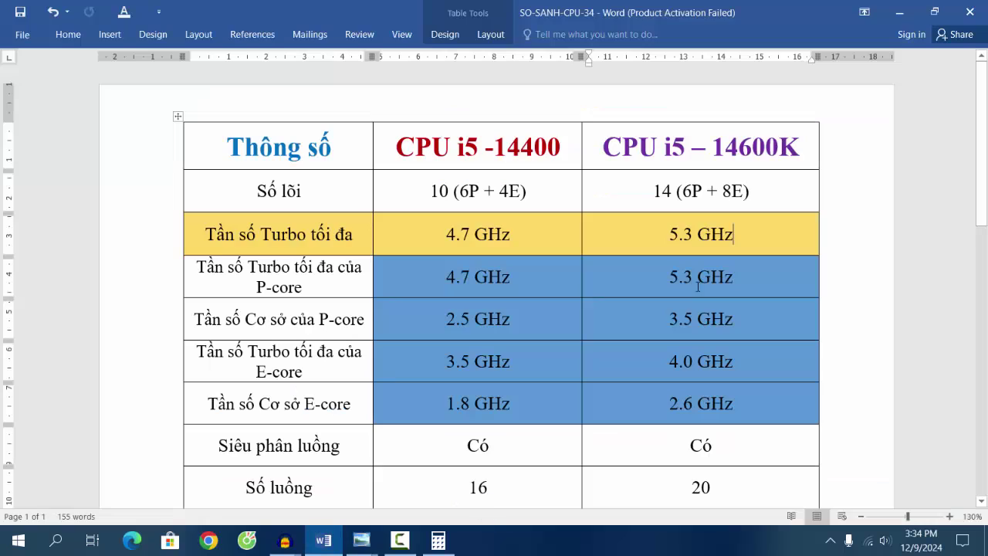
{"action": "left_click_drag", "start_coordinate": [603, 148], "coordinate": [799, 148]}
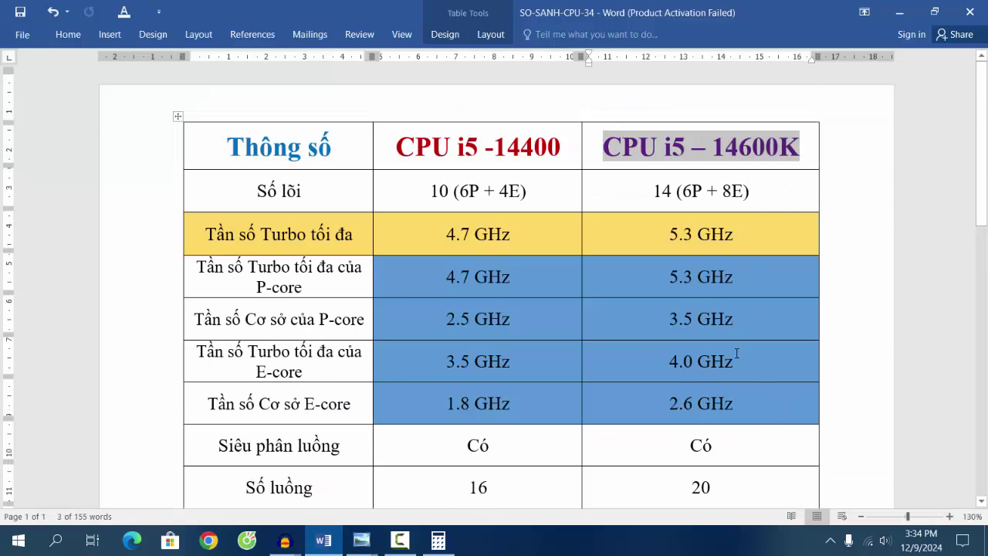
{"action": "scroll", "coordinate": [741, 322], "scroll_direction": "down", "scroll_amount": 4}
{"action": "scroll", "coordinate": [732, 355], "scroll_direction": "down", "scroll_amount": 4}
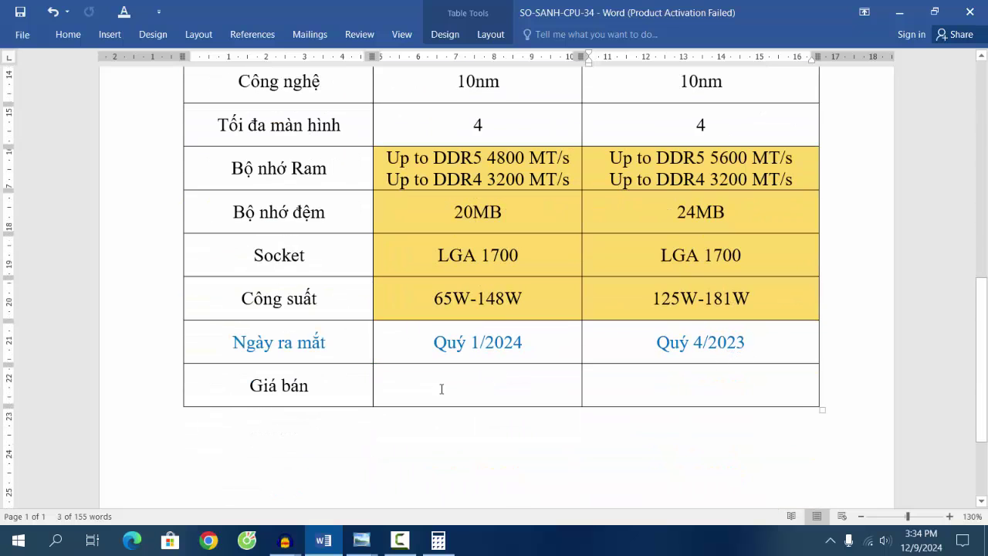
{"action": "left_click_drag", "start_coordinate": [417, 341], "coordinate": [474, 344]}
{"action": "left_click_drag", "start_coordinate": [518, 343], "coordinate": [524, 342]}
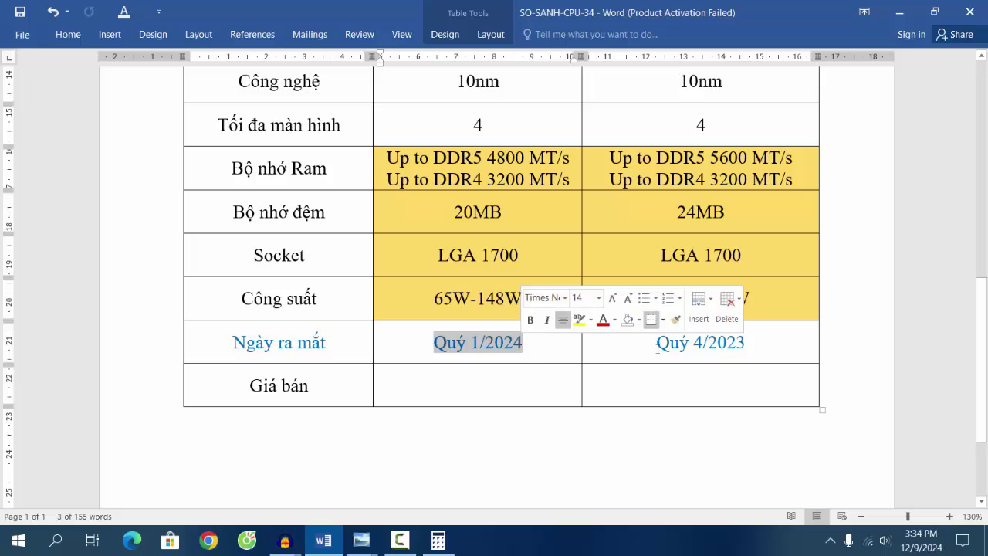
{"action": "left_click_drag", "start_coordinate": [655, 343], "coordinate": [743, 345]}
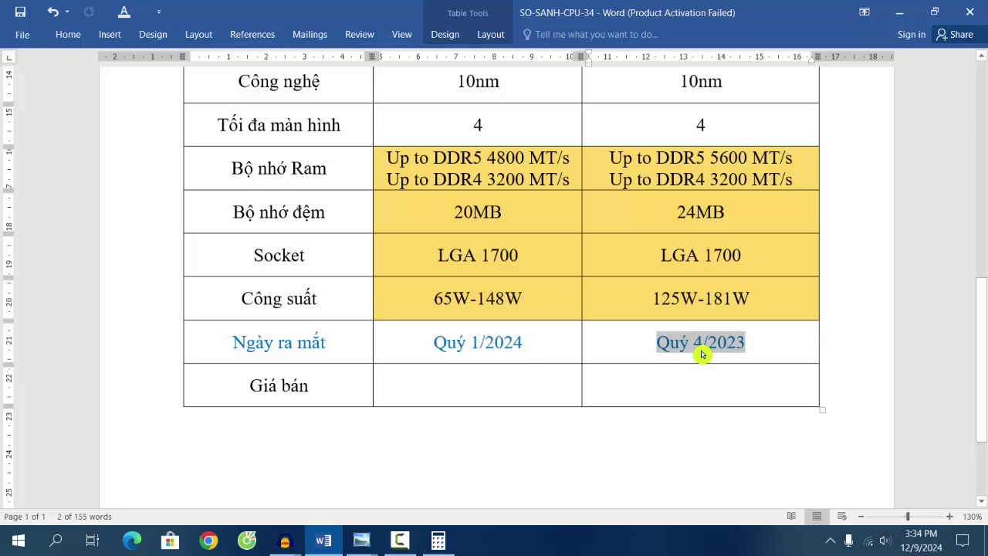
{"action": "left_click", "coordinate": [753, 346]}
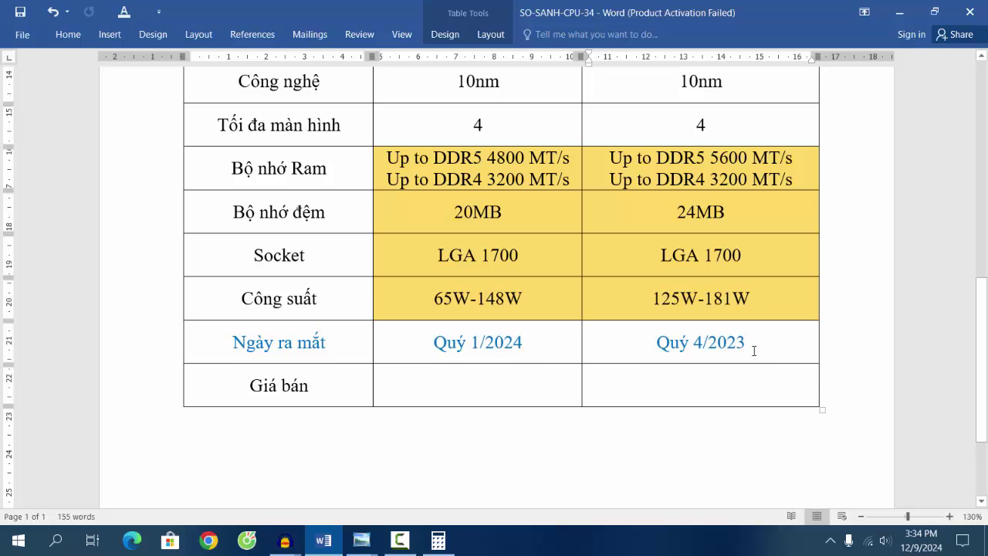
- Switch from the Word table to Windows Photo Viewer and show the cpu-thế-hệ-12 picture of the P-core and E-core layout
{"action": "scroll", "coordinate": [629, 311], "scroll_direction": "up", "scroll_amount": 6}
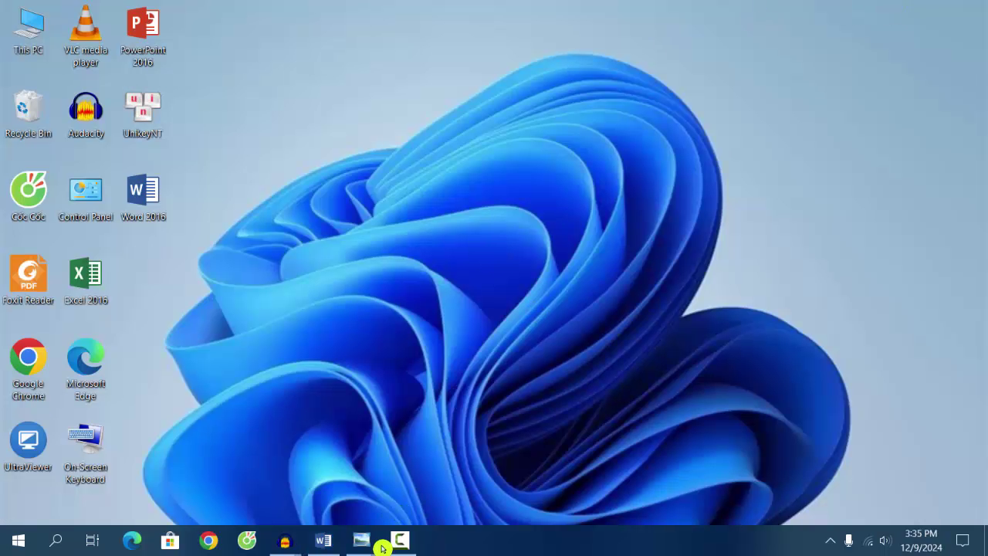
{"action": "mouse_move", "coordinate": [360, 543]}
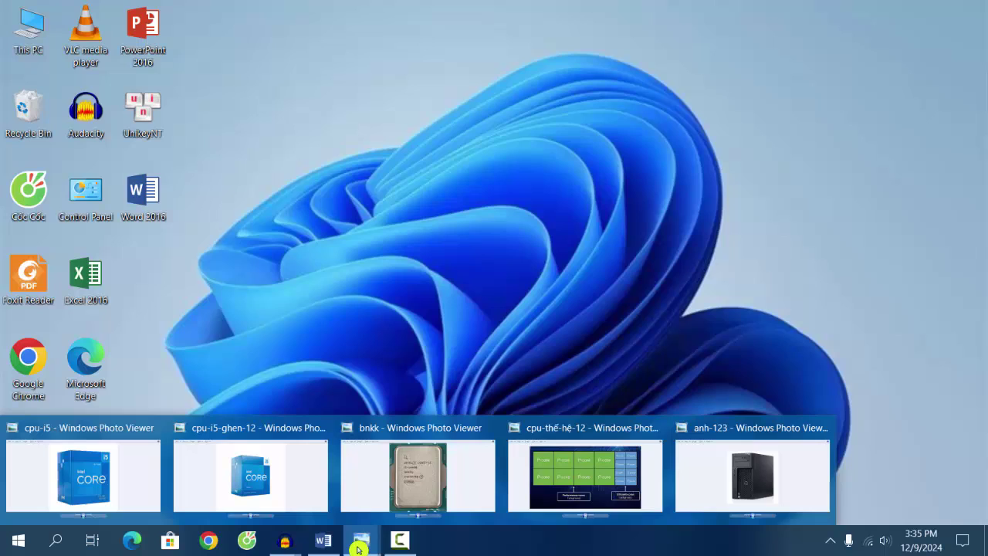
{"action": "left_click", "coordinate": [597, 477]}
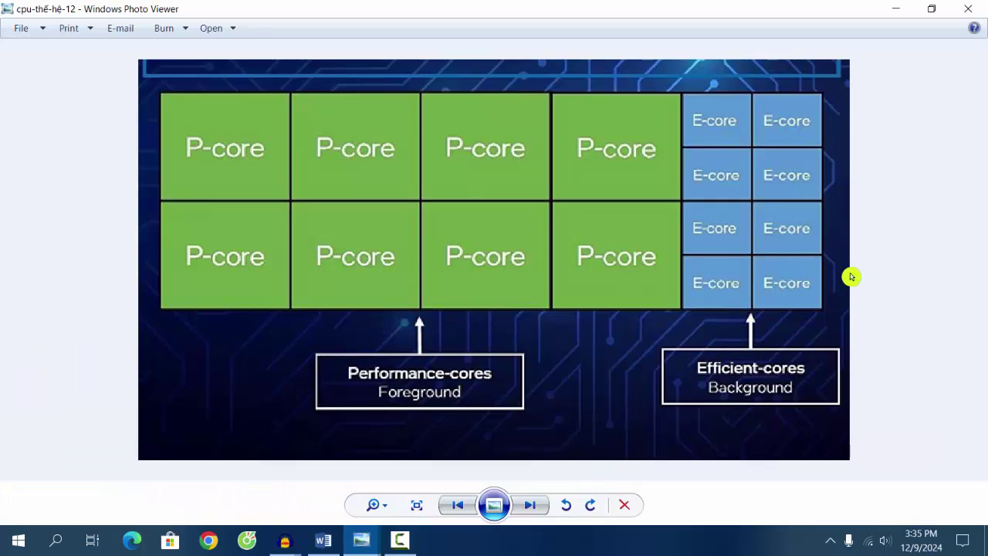